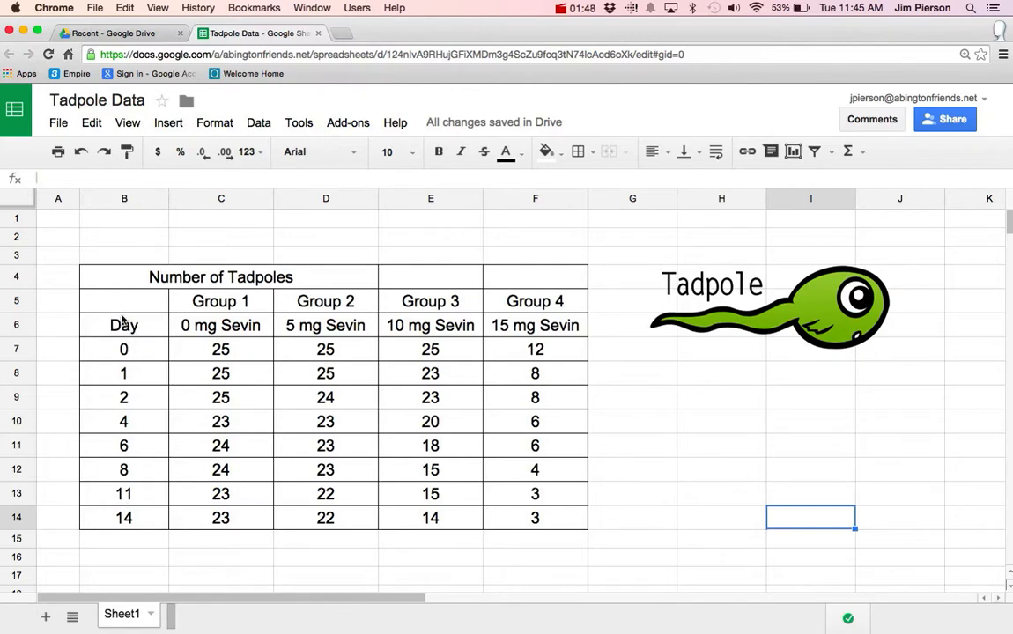
# Start a chart from the range B5:F14 and choose the smooth line chart type.
pyautogui.moveTo(122, 308); pyautogui.dragTo(531, 516)
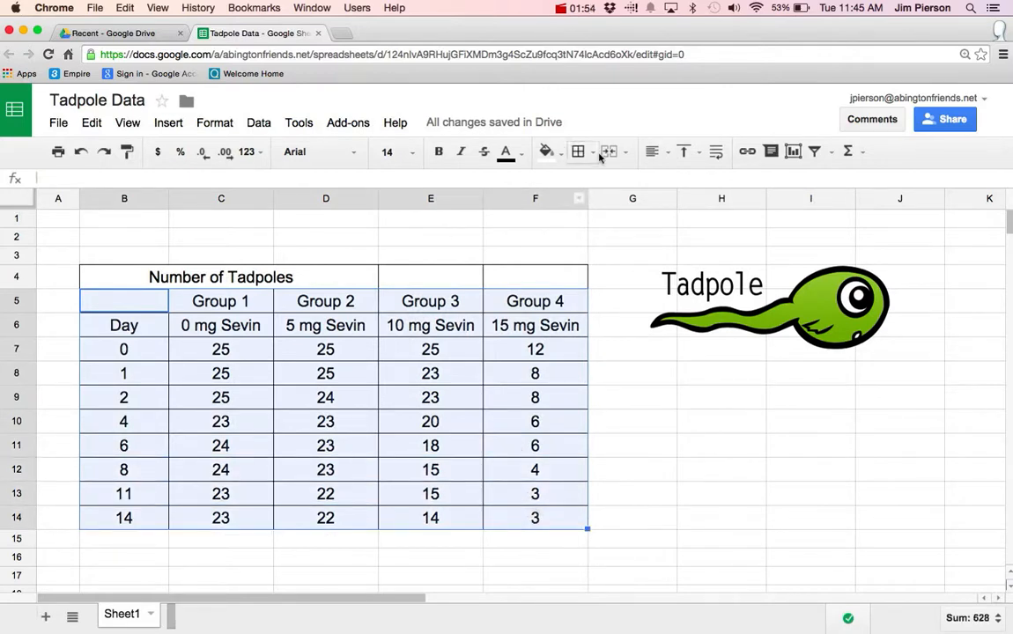
pyautogui.click(158, 123)
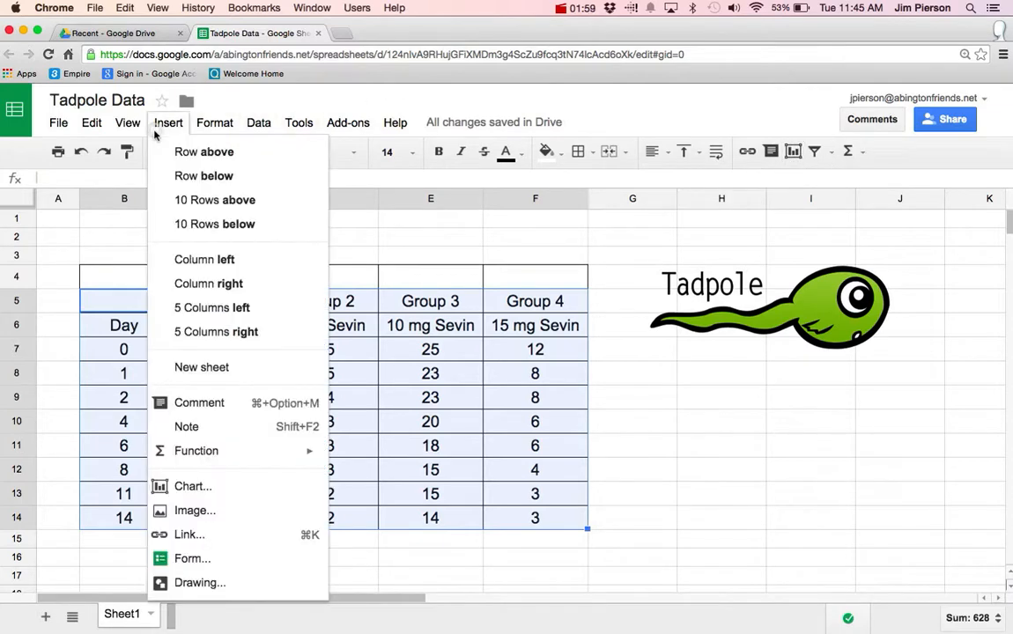
pyautogui.click(202, 489)
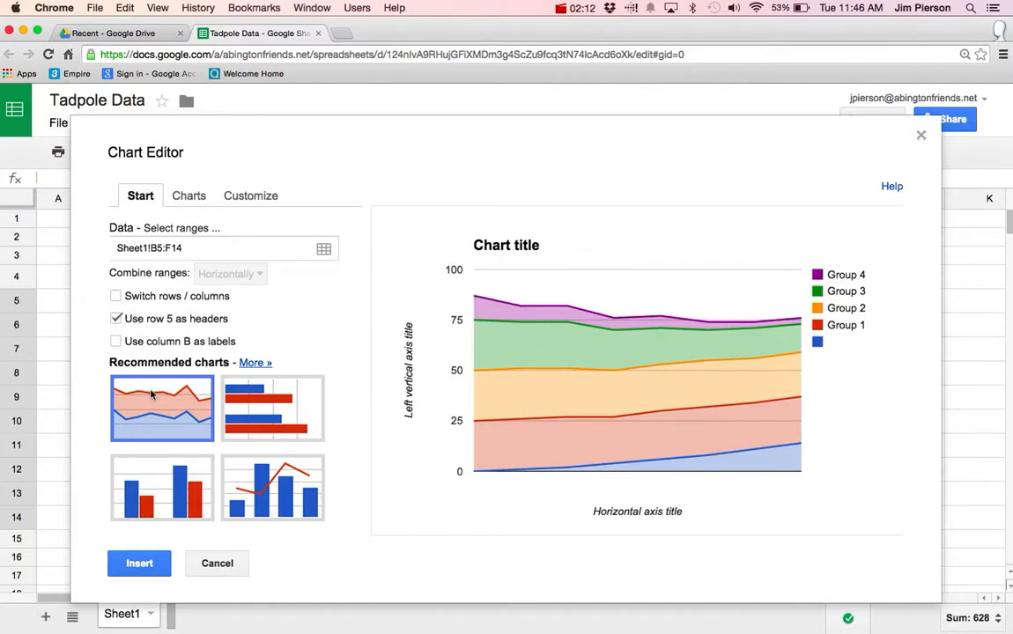
pyautogui.click(193, 197)
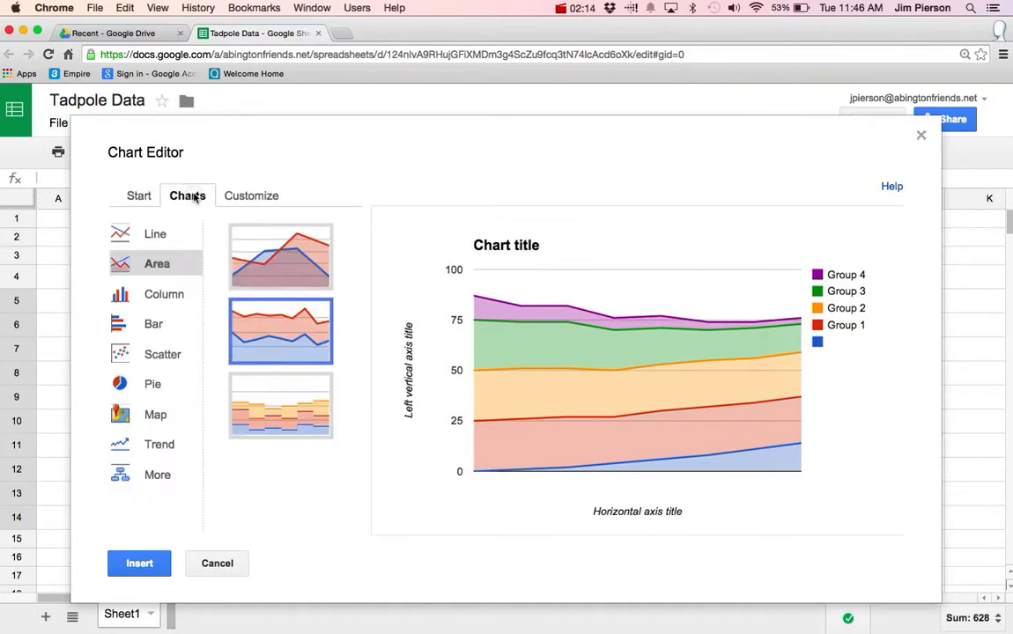
pyautogui.click(156, 233)
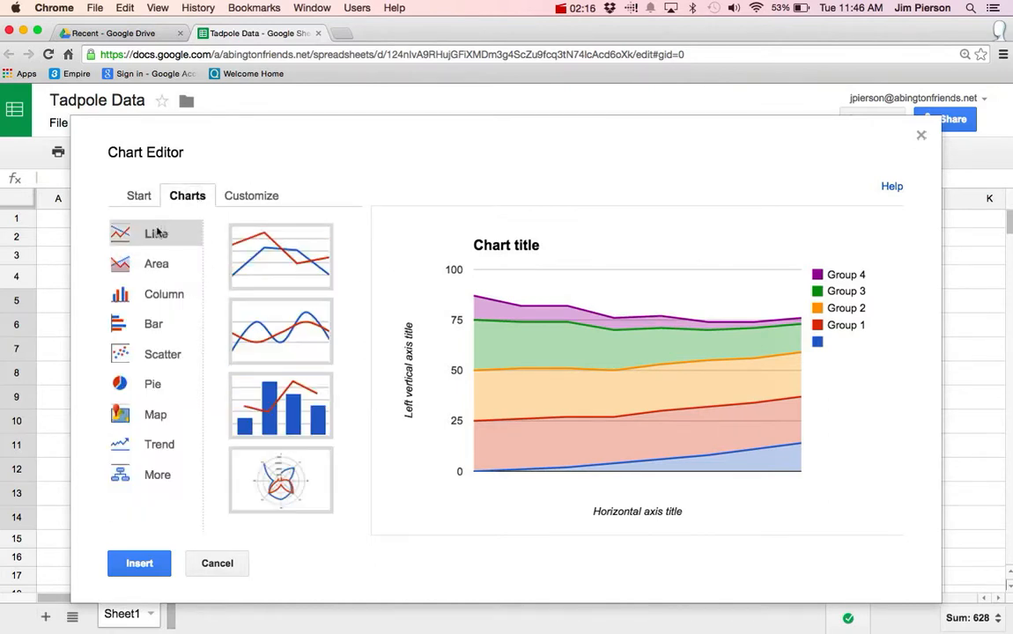
pyautogui.click(280, 337)
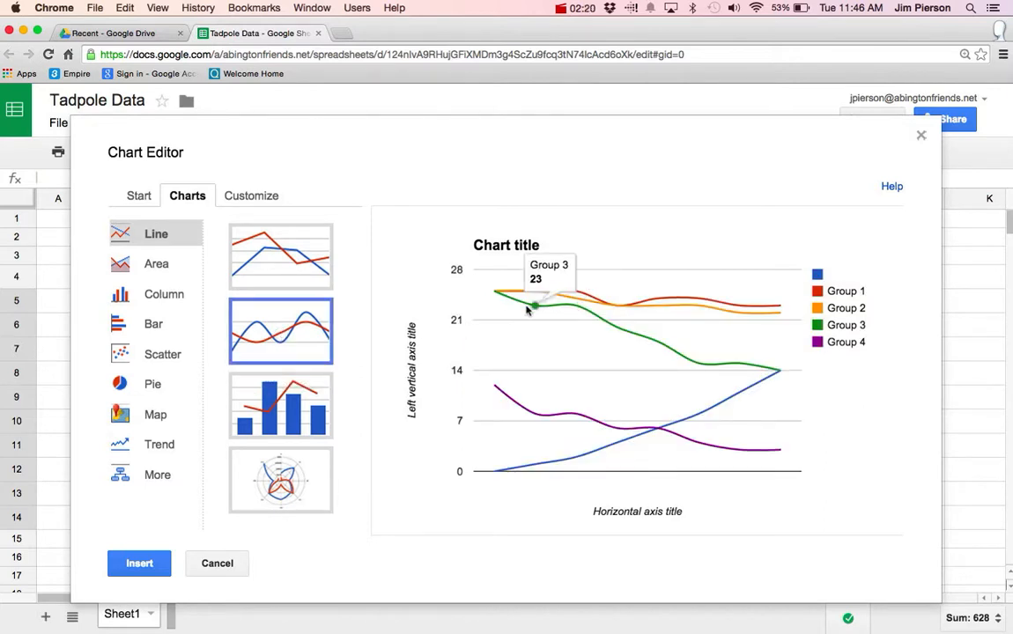
pyautogui.moveTo(495, 306)
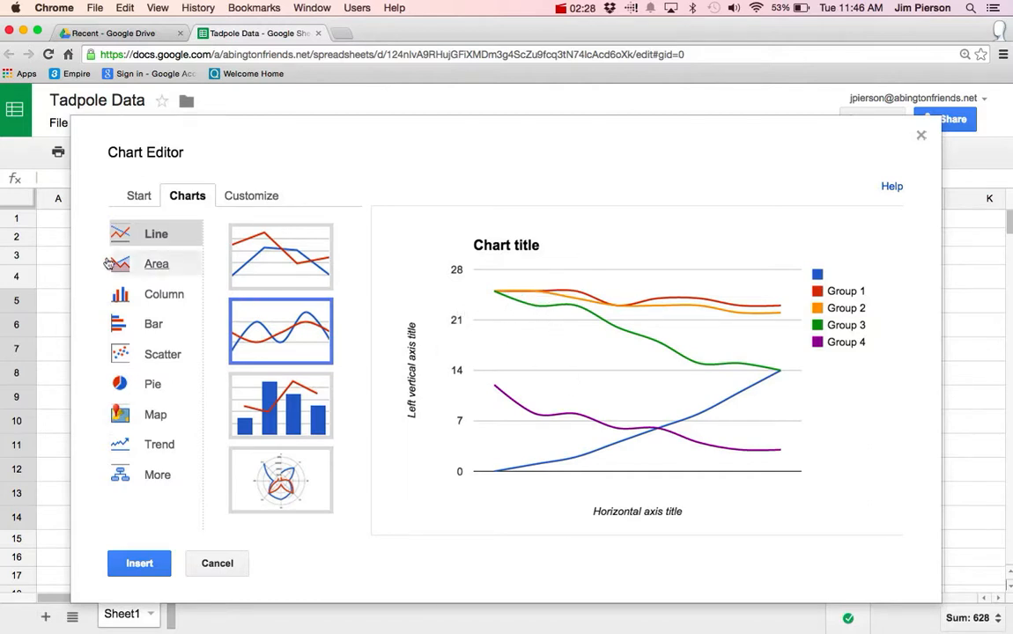
# Use column B as labels so that the days form the chart's horizontal axis.
pyautogui.click(141, 195)
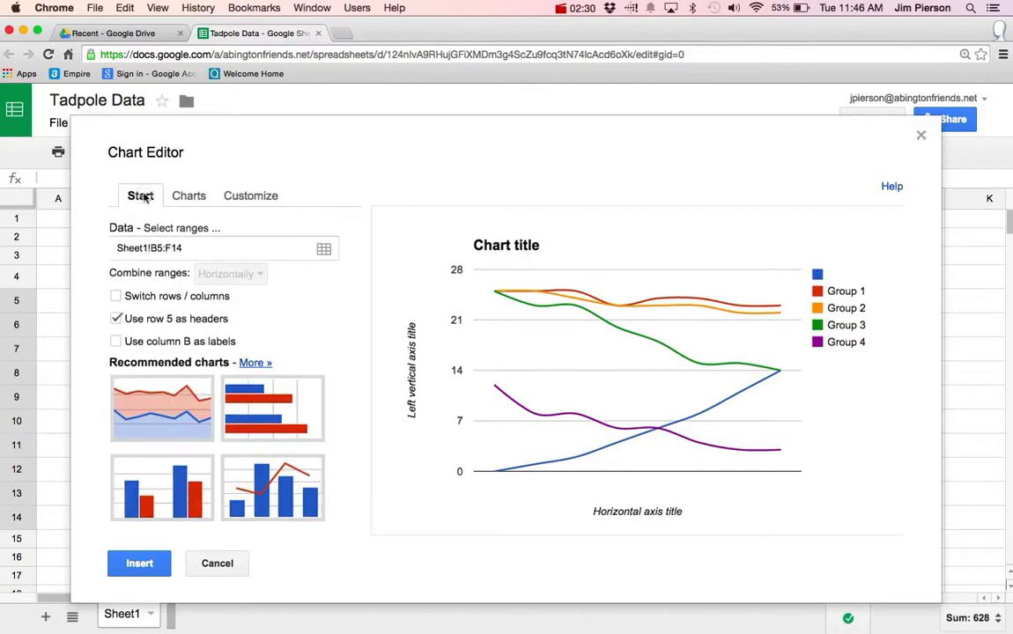
pyautogui.click(116, 340)
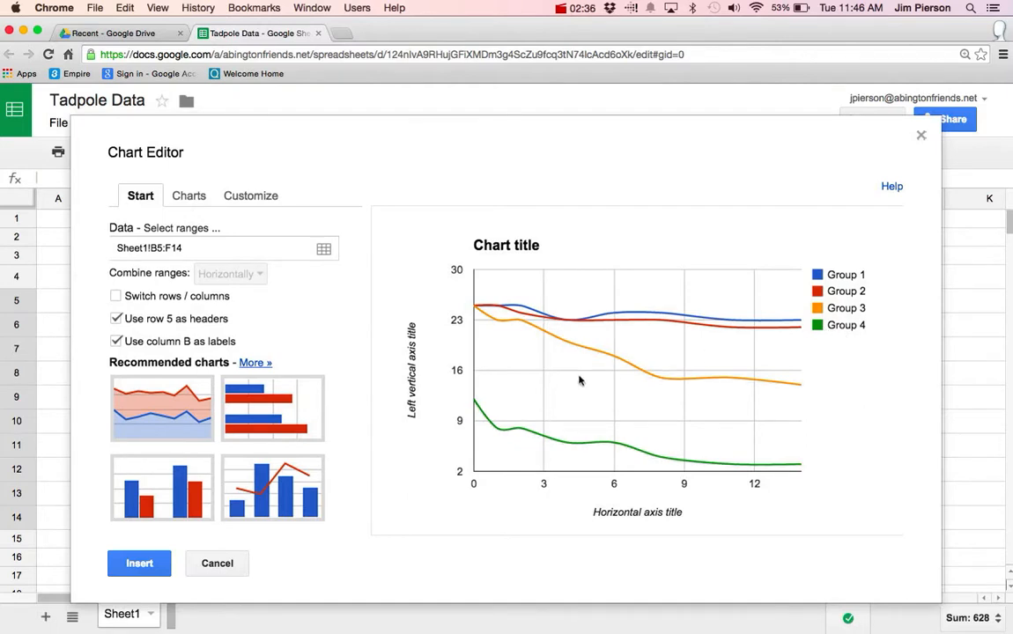
pyautogui.moveTo(474, 400)
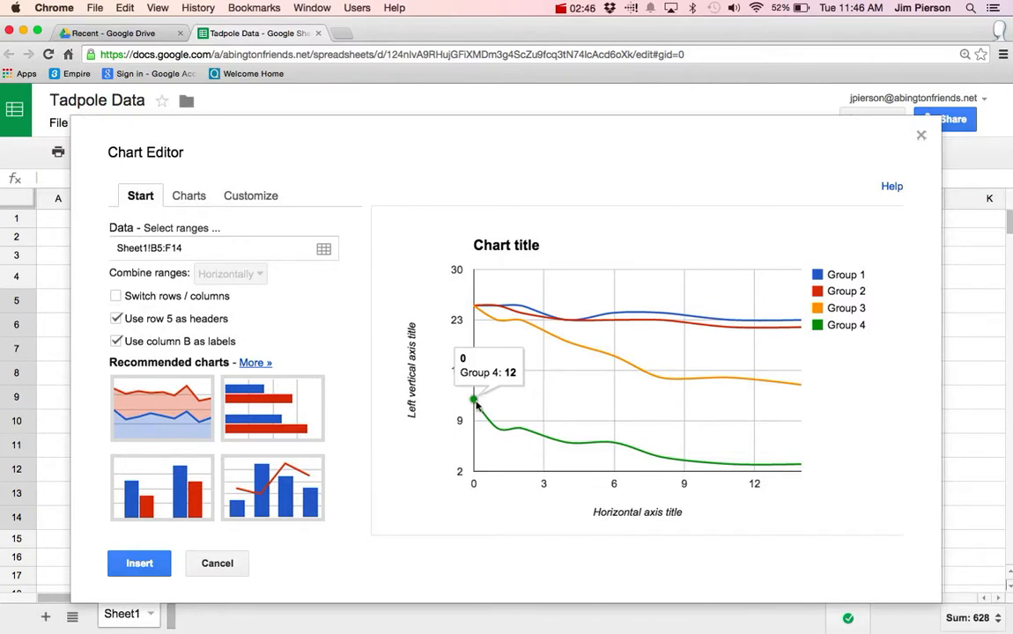
pyautogui.moveTo(496, 427)
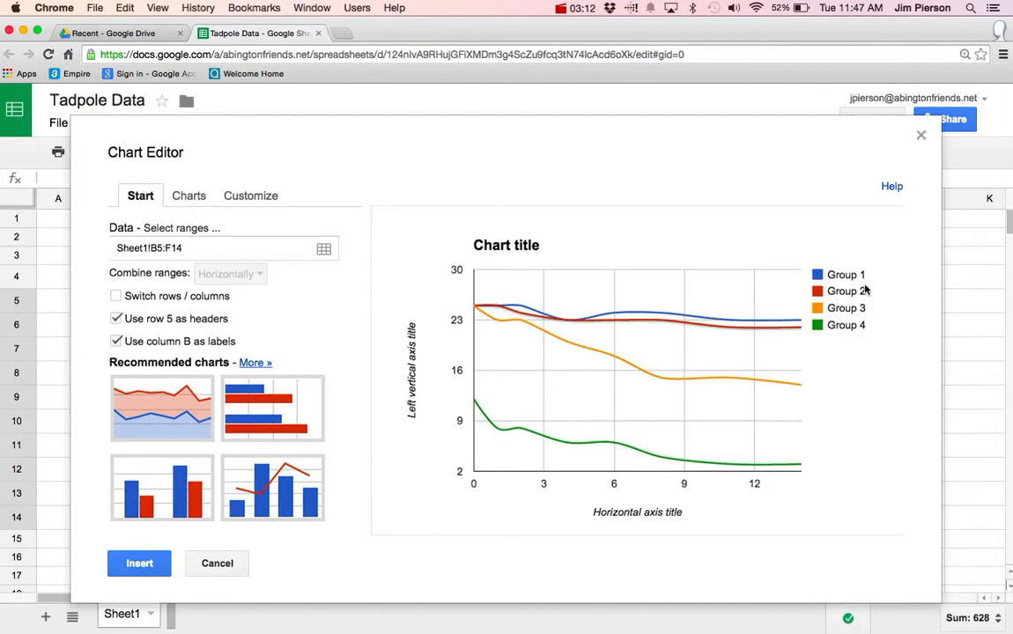
# Insert the chart into Sheet1 and move it up and slightly to the right, so its upper edge lies at row 2.
pyautogui.click(141, 564)
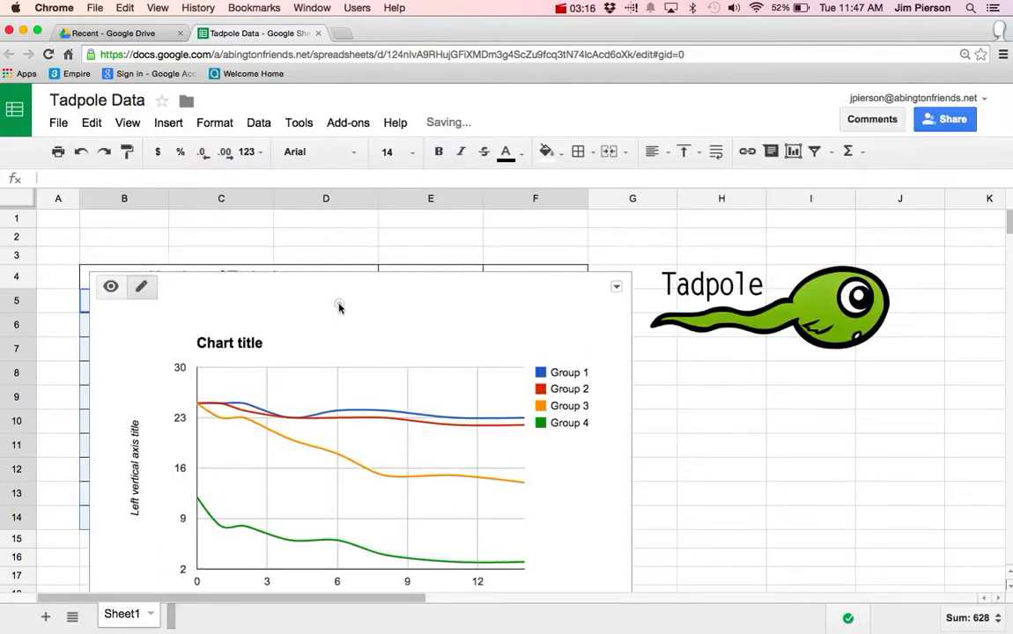
pyautogui.click(339, 305)
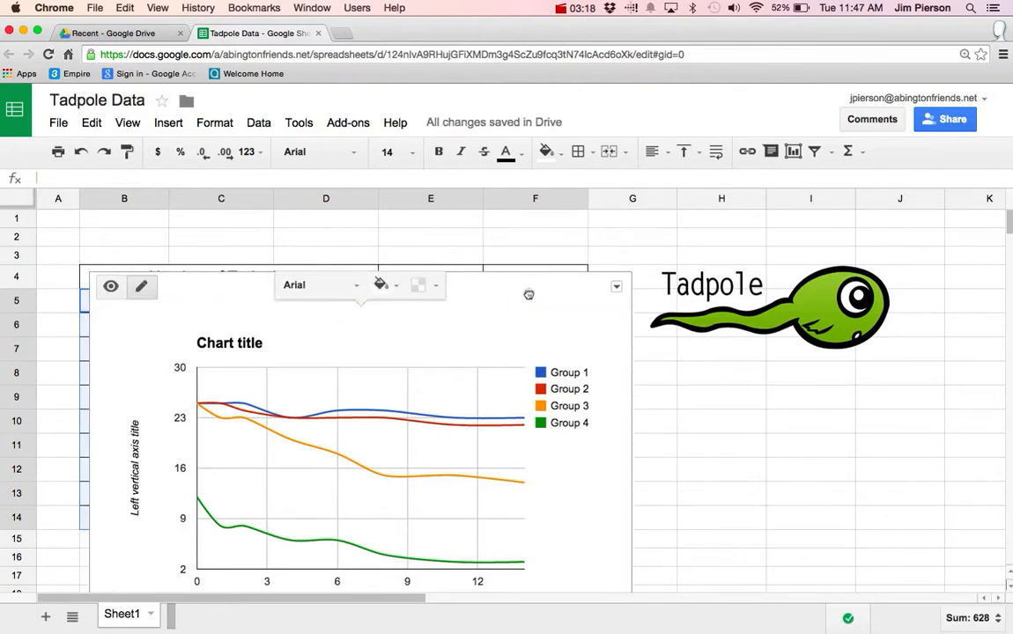
pyautogui.moveTo(528, 294); pyautogui.dragTo(556, 243)
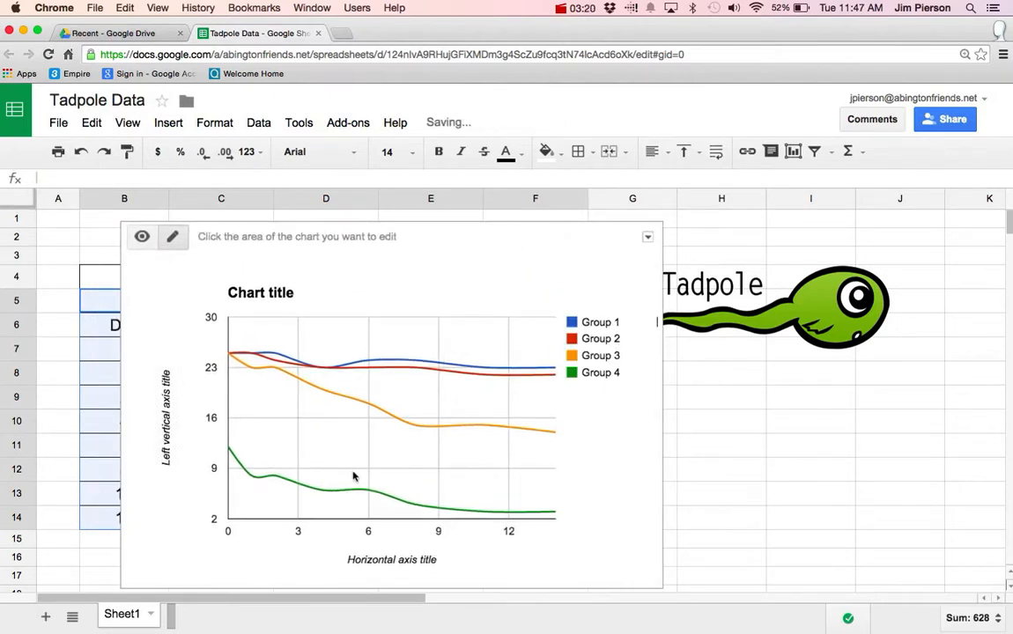
# Try to title the chart's horizontal axis "Days" and its left vertical axis "Number of Tadpoles".
pyautogui.click(368, 560)
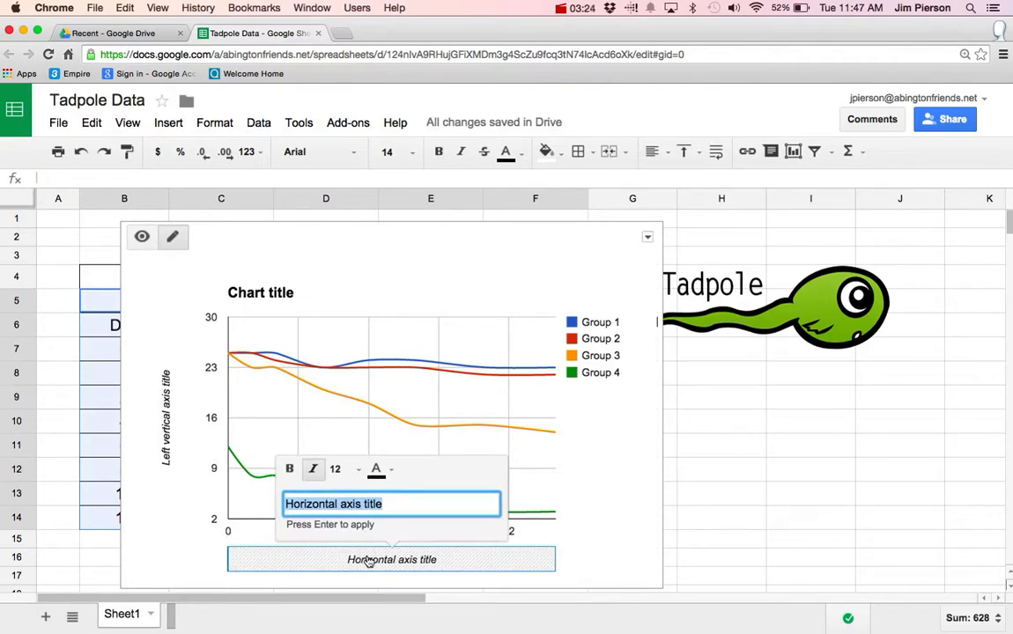
pyautogui.write('Days')
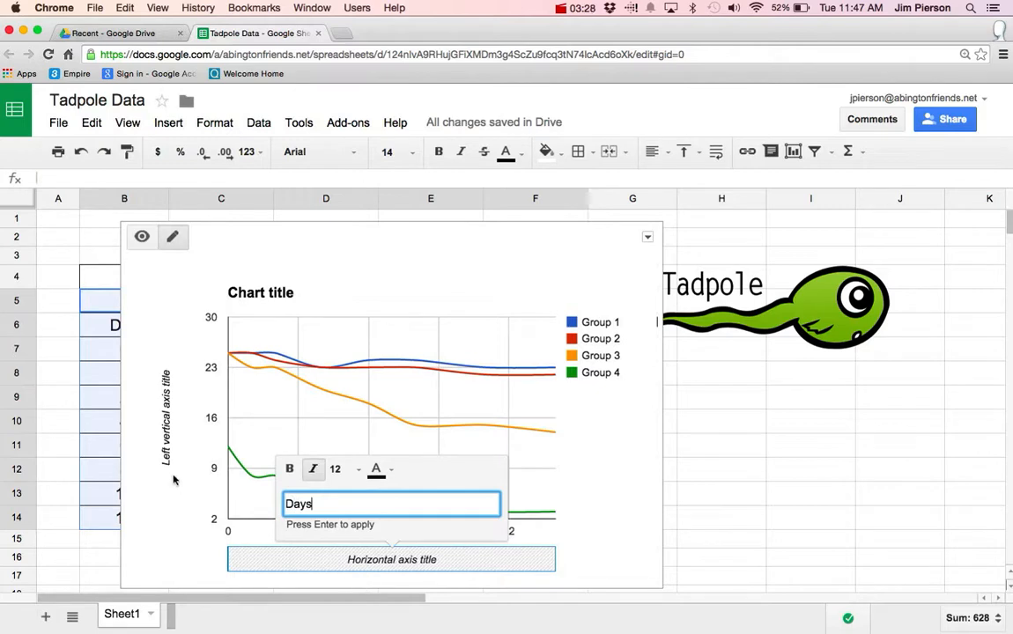
pyautogui.click(158, 432)
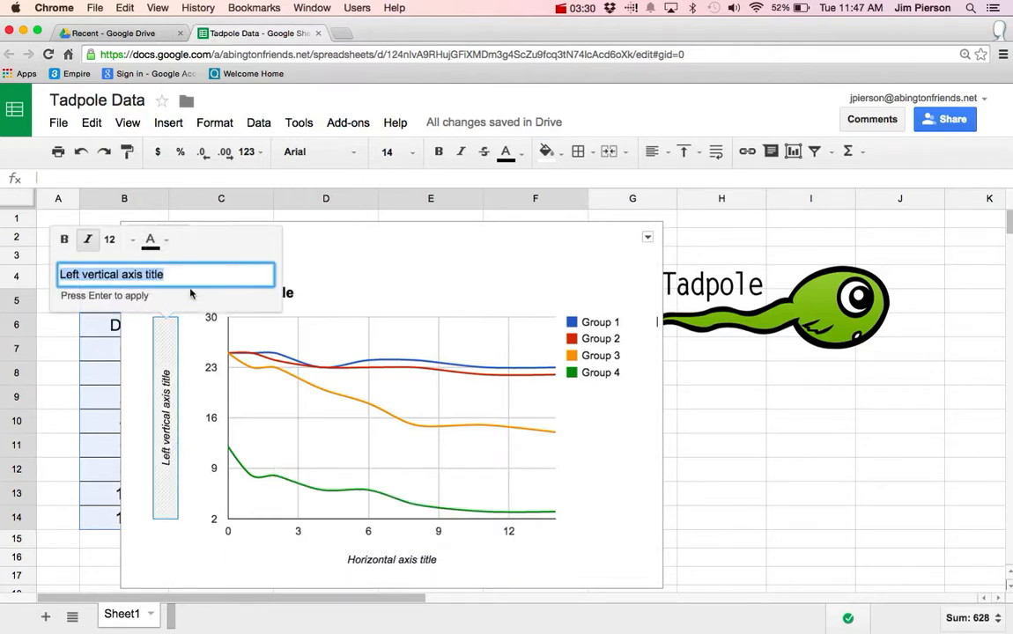
pyautogui.write('N')
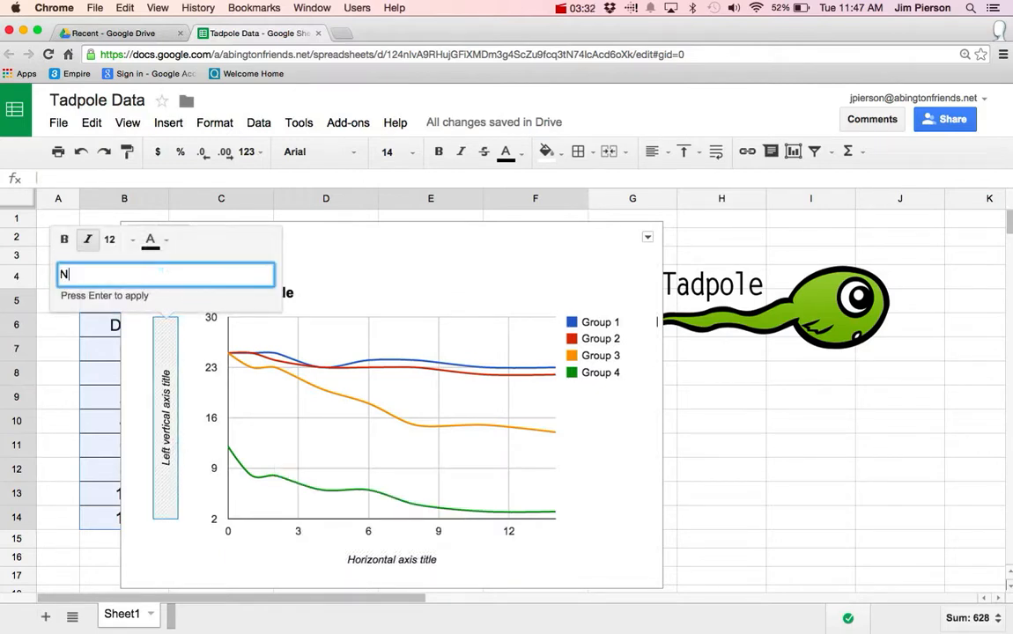
pyautogui.write('umber of Tadpoles')
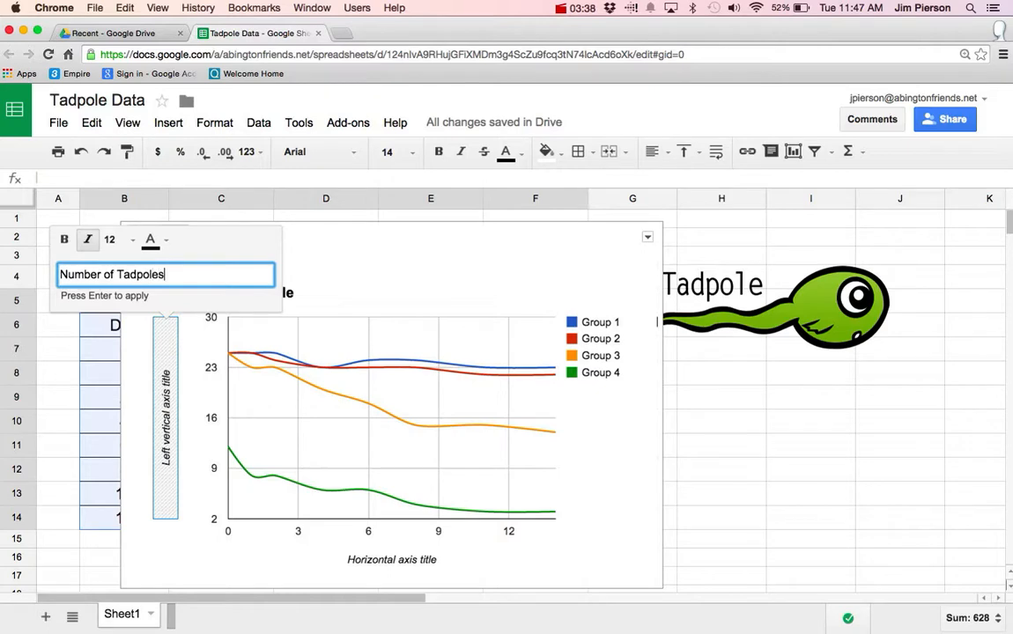
pyautogui.press('Escape')
# Try to title the chart "Effect of Sevin on Tadpoles".
pyautogui.click(273, 292)
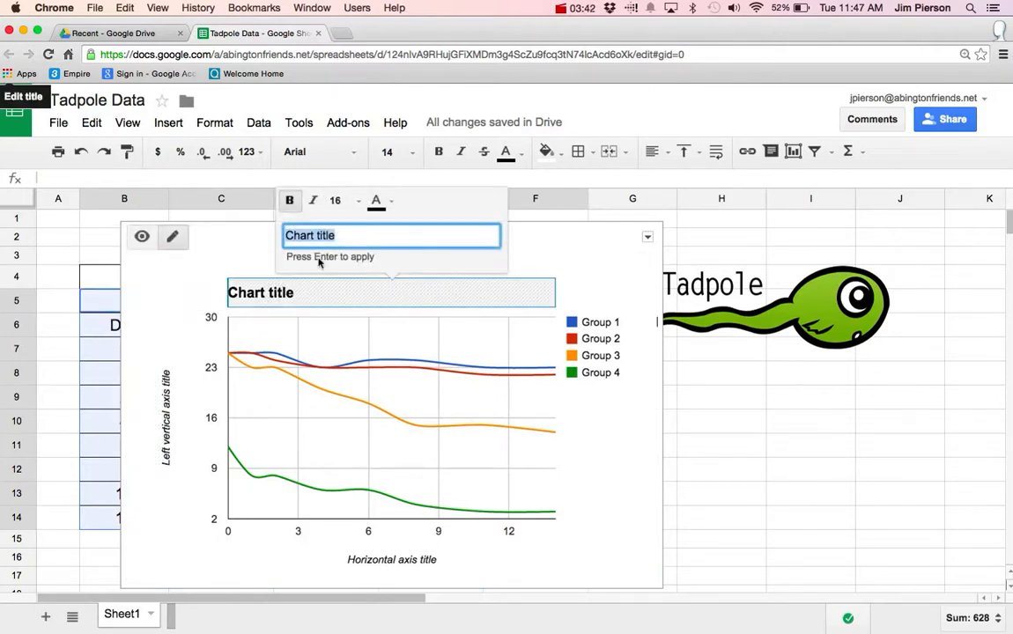
pyautogui.write('Effect o')
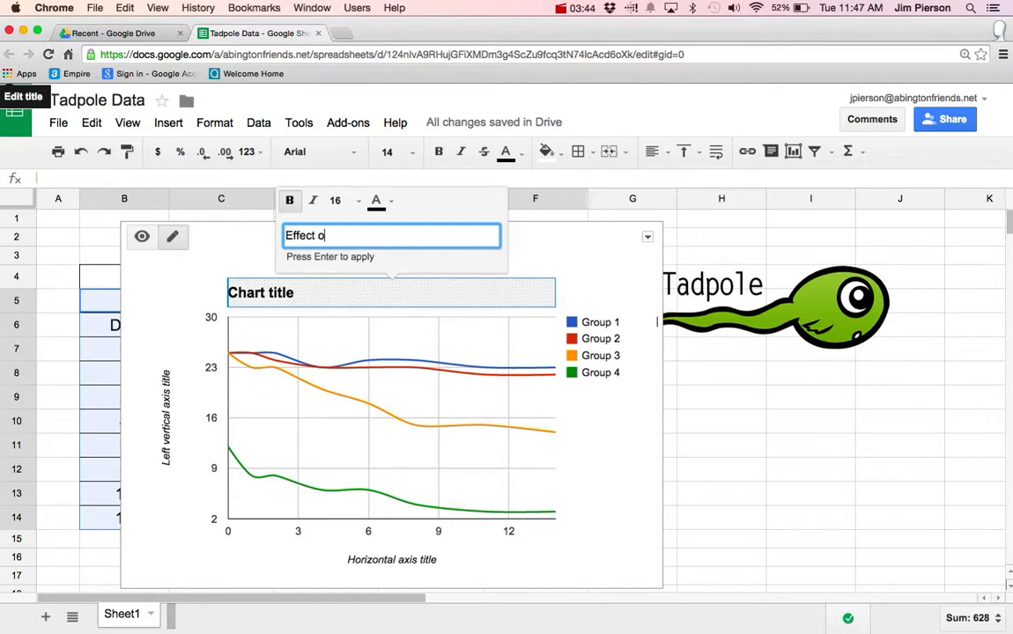
pyautogui.write('f Sevin on Ta')
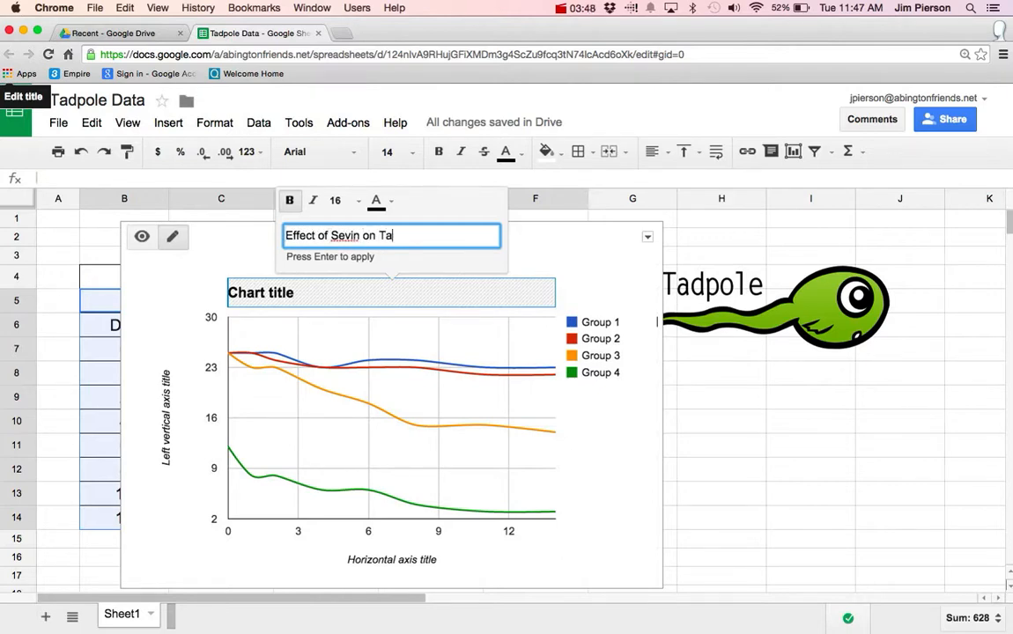
pyautogui.write('dpoles')
pyautogui.click(803, 398)
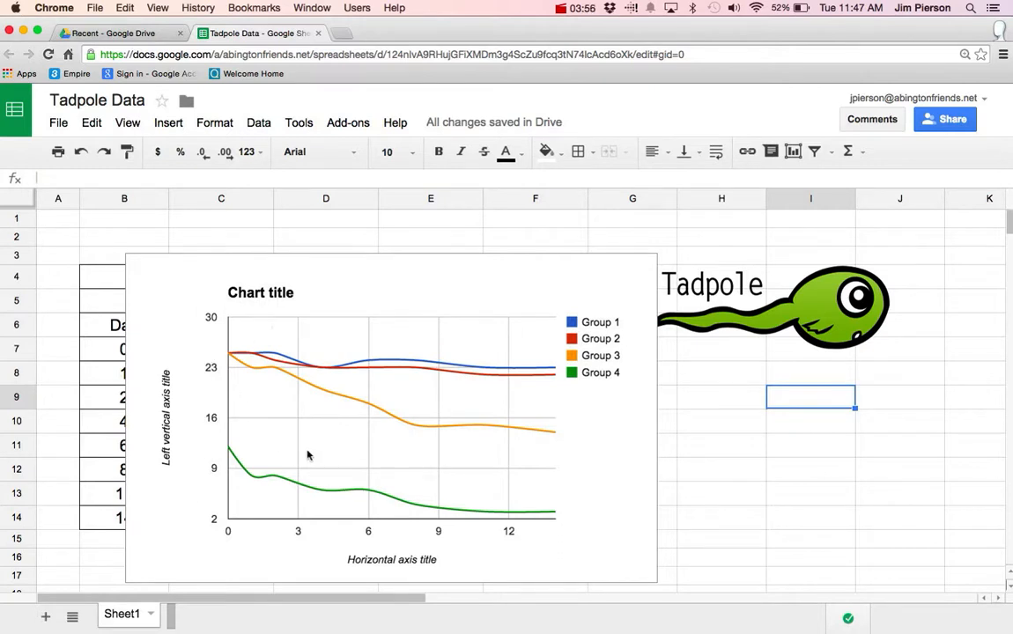
# Set the chart's horizontal axis title to "Days" and apply it.
pyautogui.click(388, 559)
pyautogui.click(388, 559)
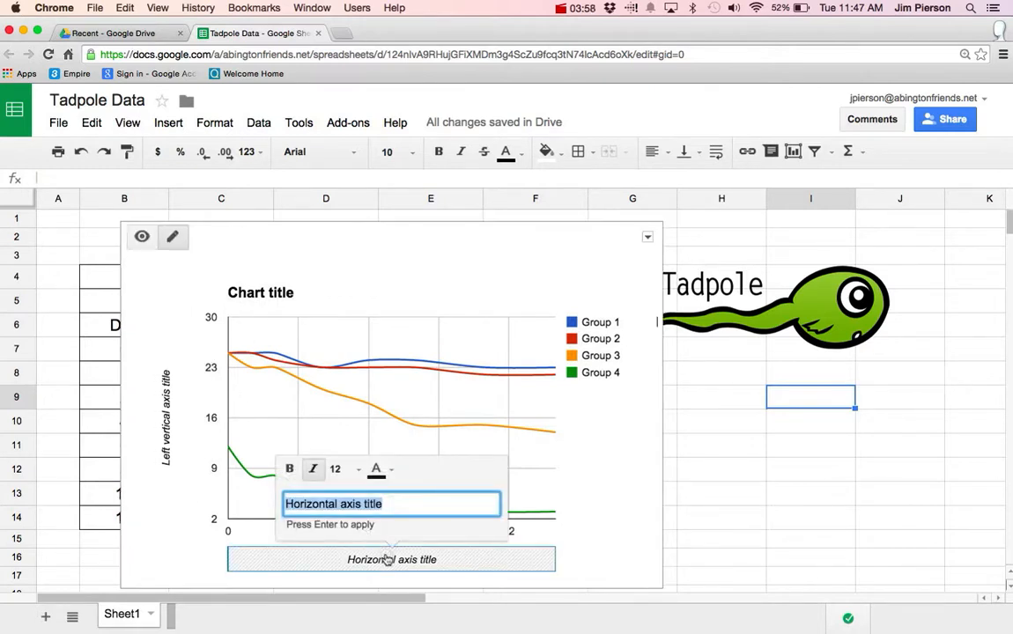
pyautogui.write('Days')
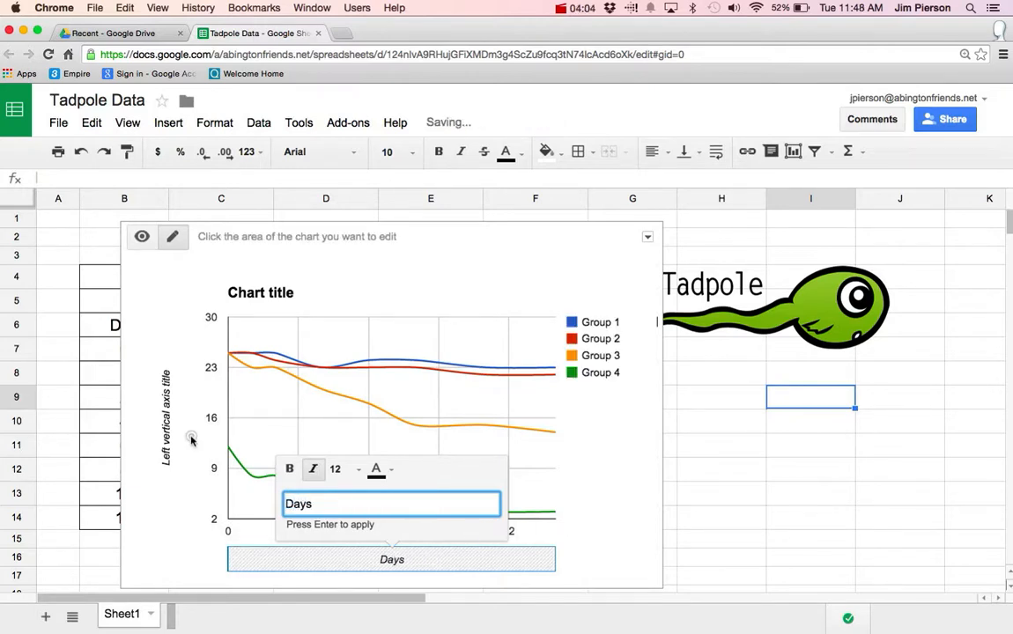
# Set the chart's left vertical axis title to "No. of Tadpoles" and apply it.
pyautogui.click(170, 414)
pyautogui.click(170, 416)
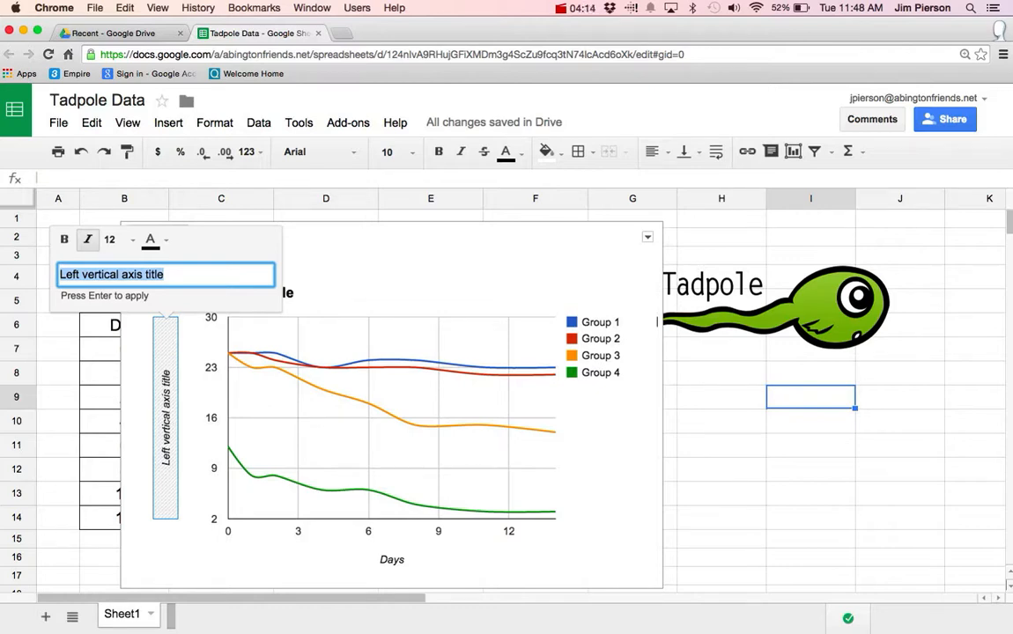
pyautogui.write('No. o')
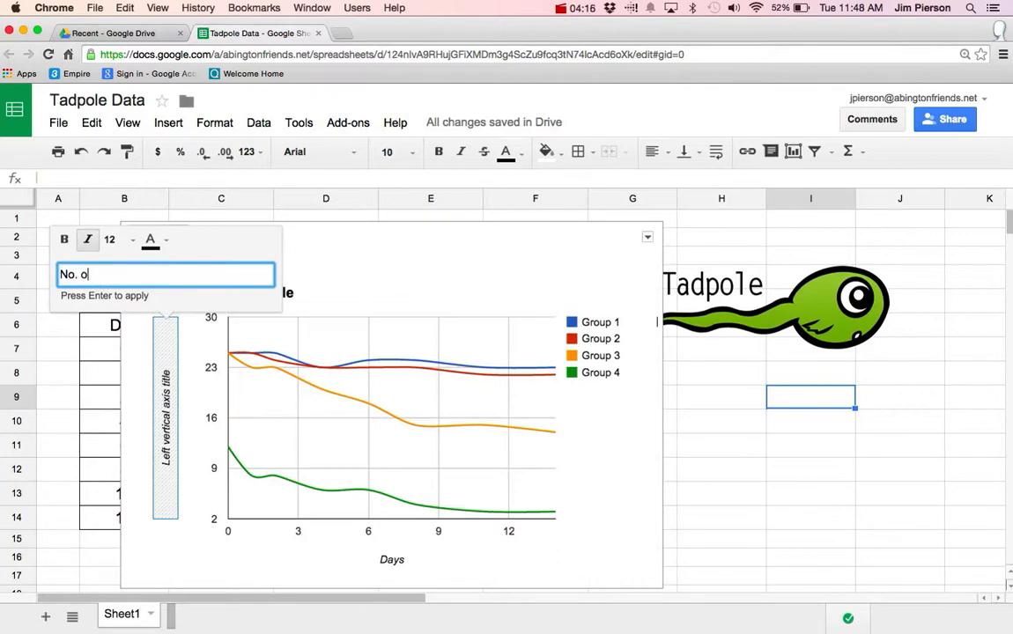
pyautogui.write('f Tadpoles')
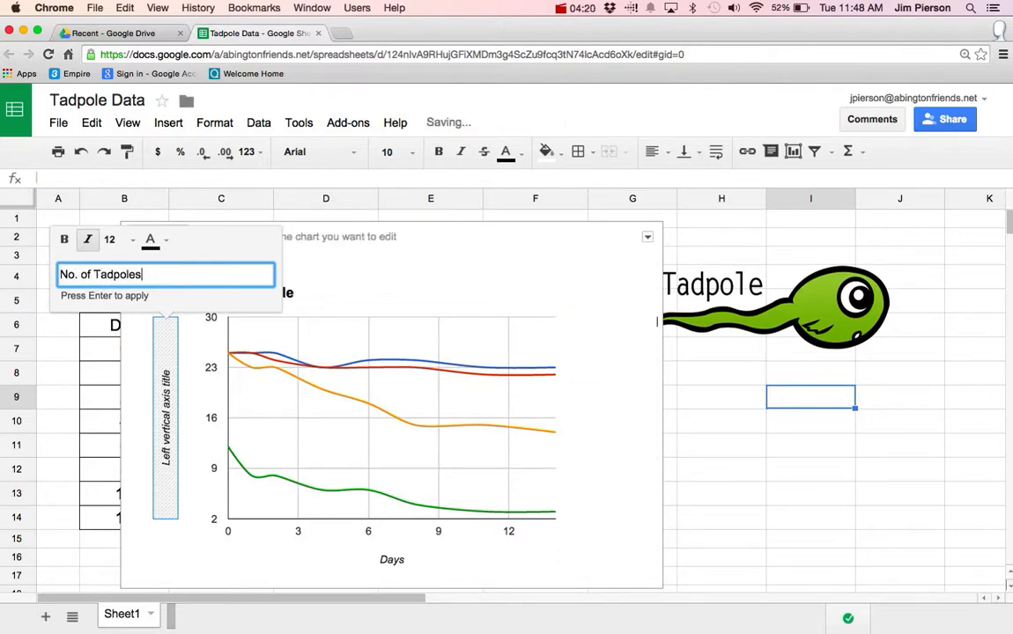
pyautogui.click(350, 292)
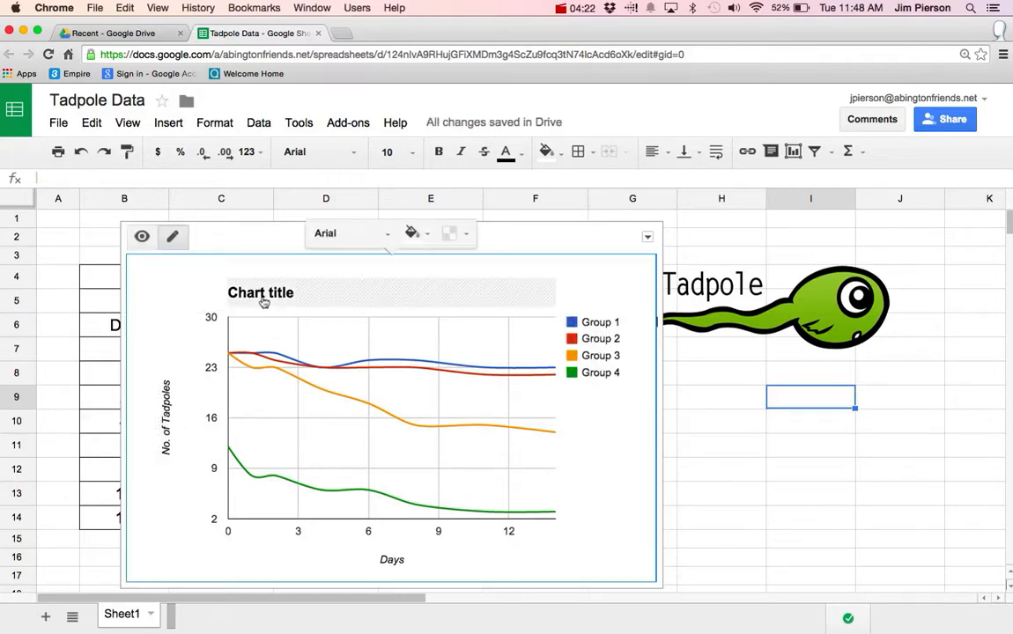